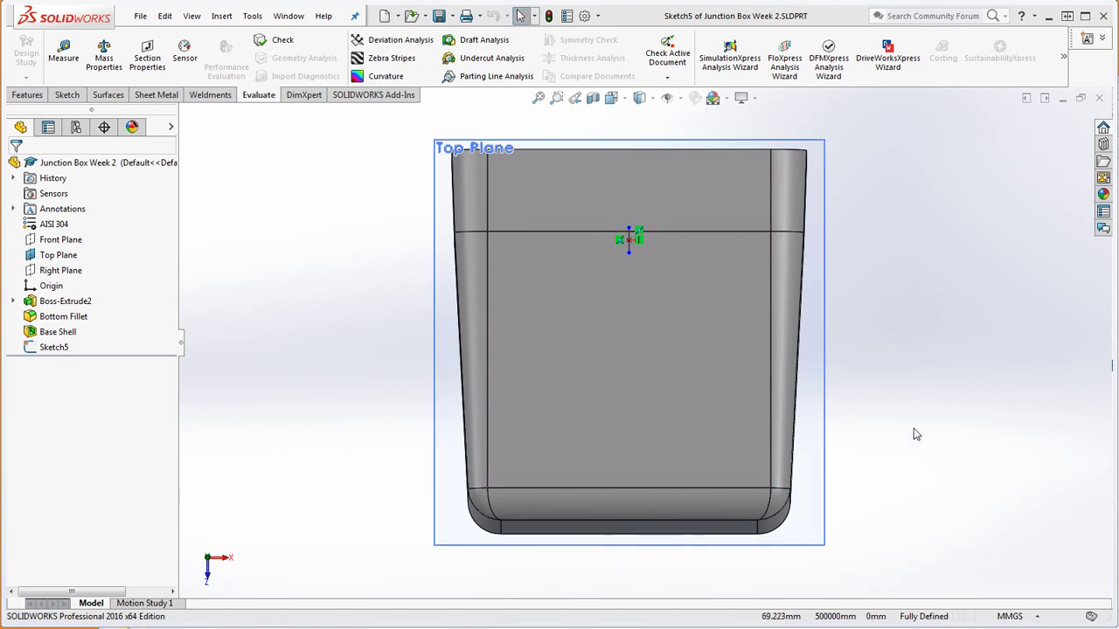
Zoom out and rotate the part, then bring up the 02-Junction-Box-Tabs-MM-2 PDF's feature masses and centers
left_click(830, 422)
key("z")
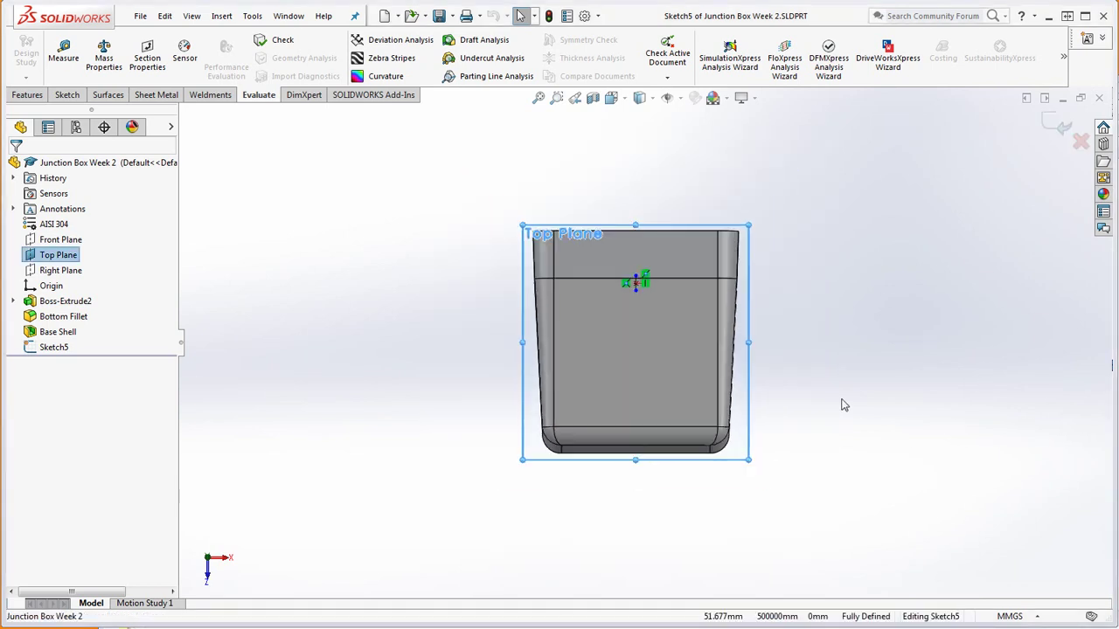
scroll(669, 313, "down", 3)
middle_click_drag(670, 316, 674, 330)
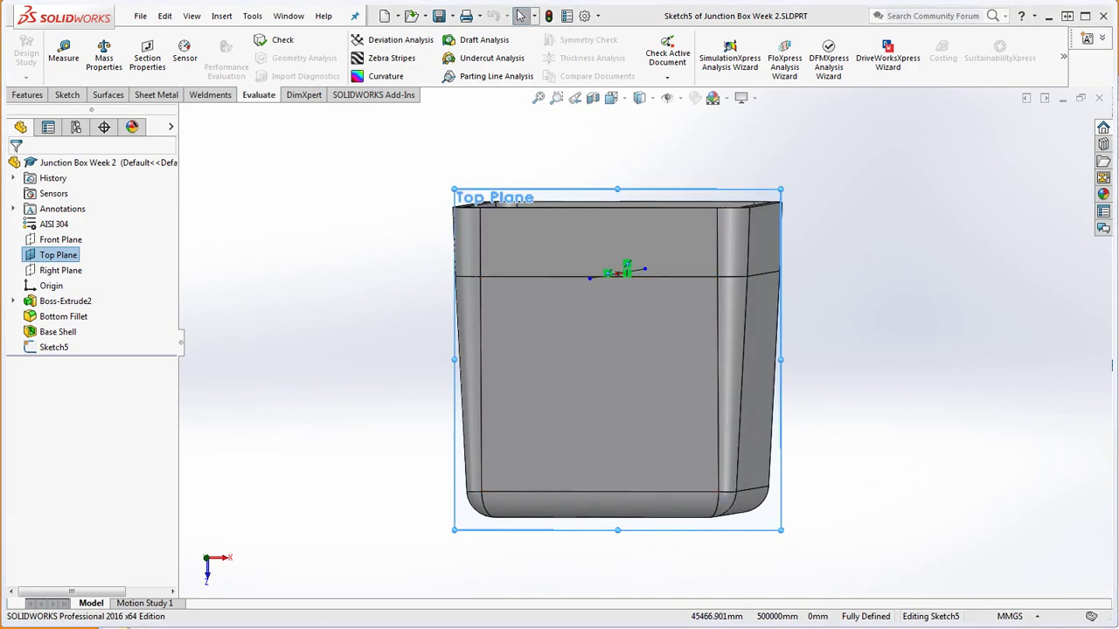
key("alt+Tab")
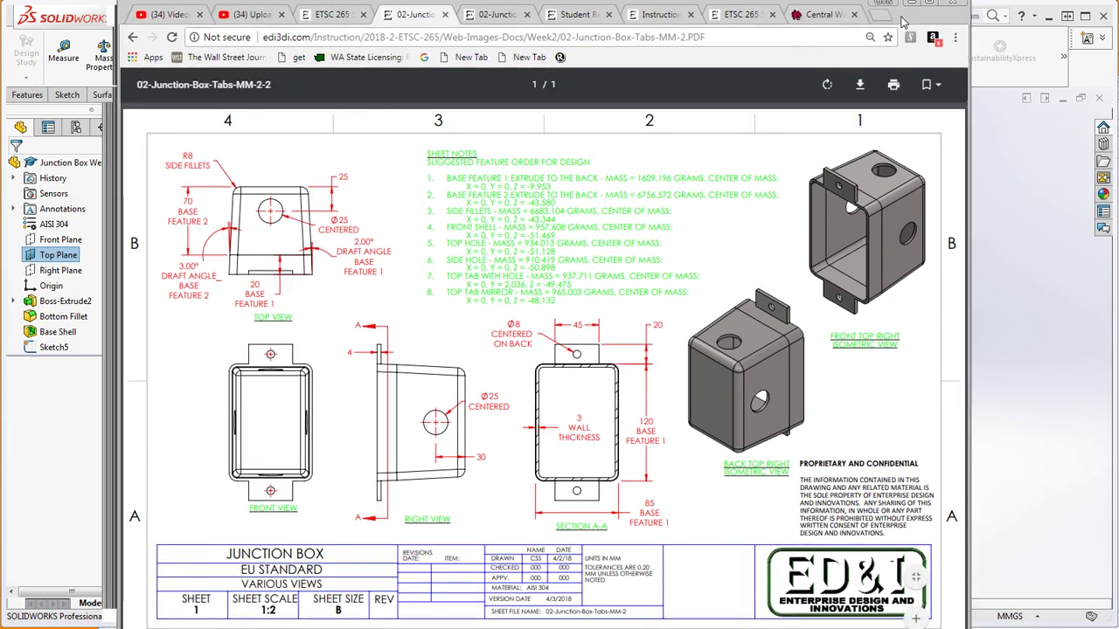
left_click_drag(887, 24, 898, 15)
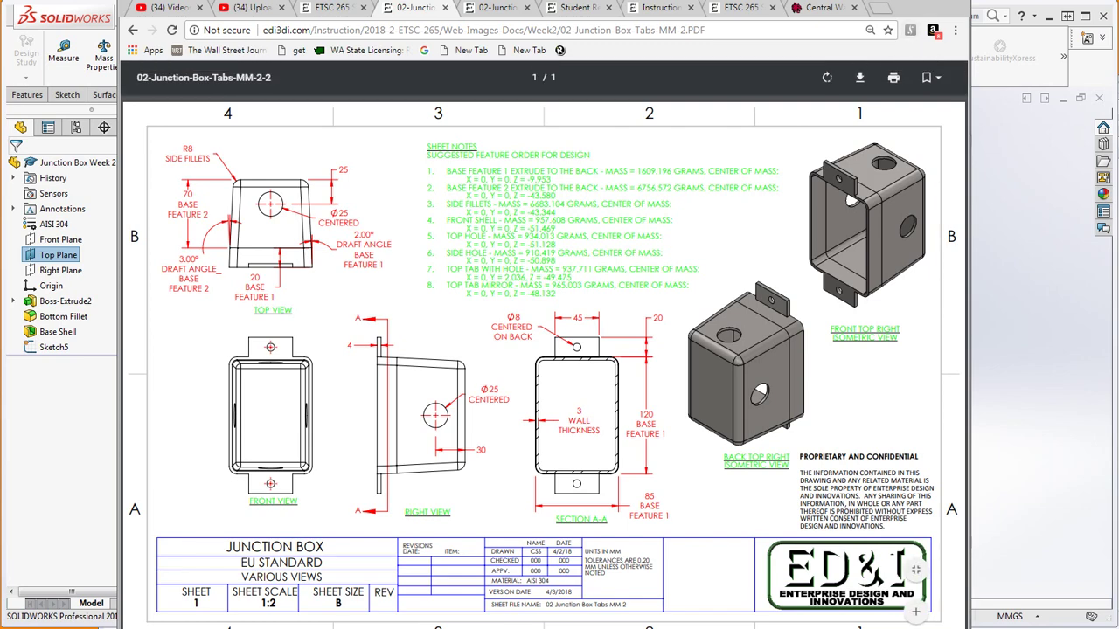
Minimize the PDF, exit Sketch5, and view the part from Front, orbiting to its left side
left_click(911, 9)
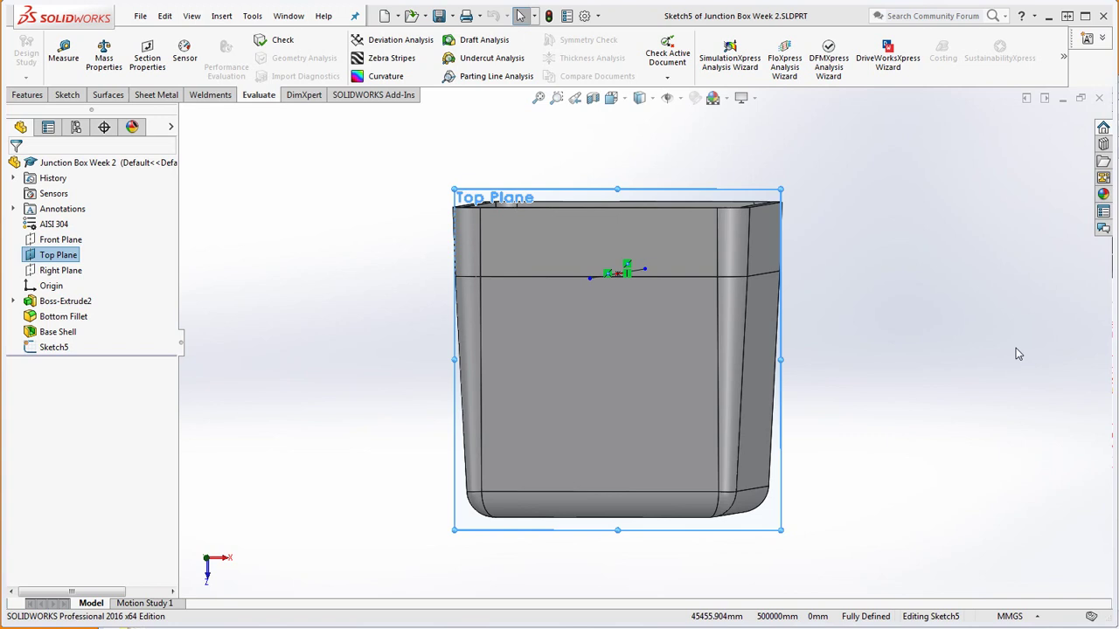
left_click(1017, 353)
left_click(548, 16)
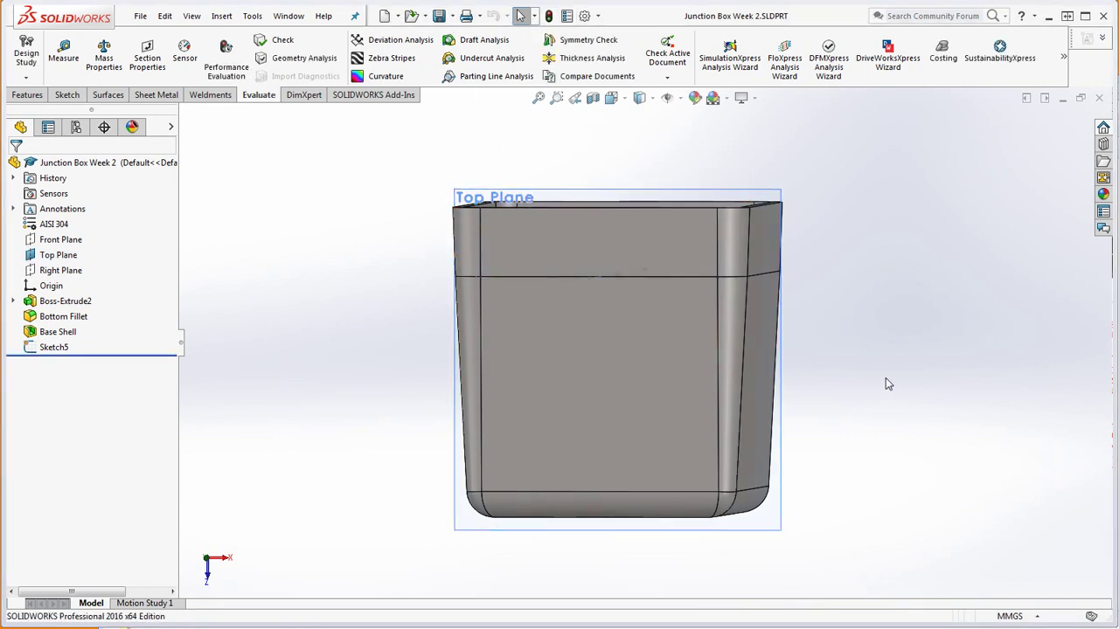
key("space")
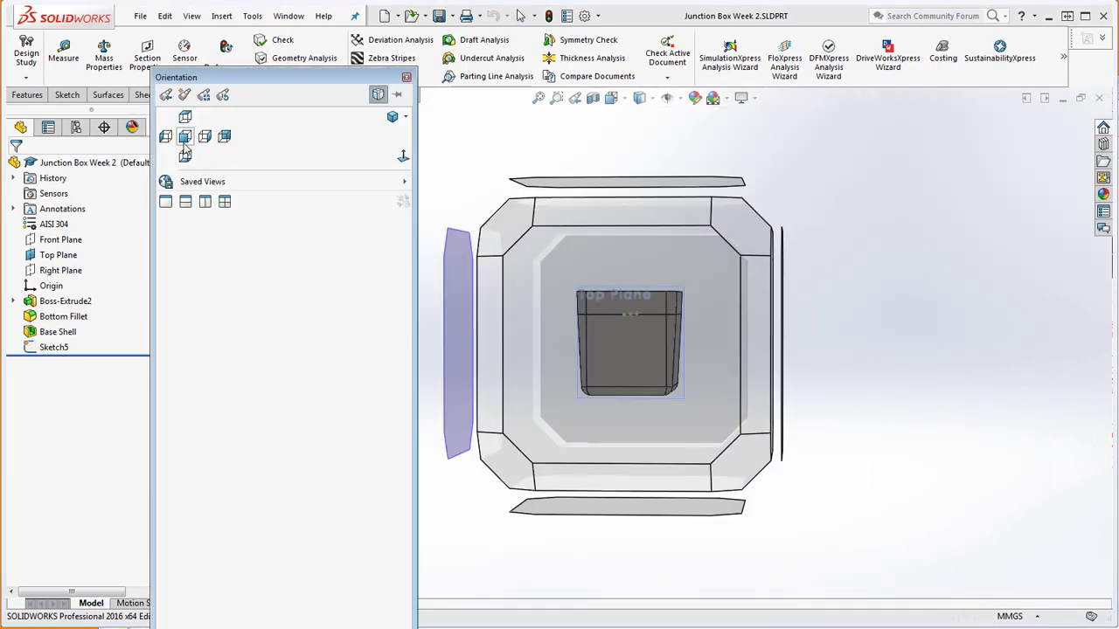
left_click(184, 136)
middle_click_drag(897, 443, 393, 357)
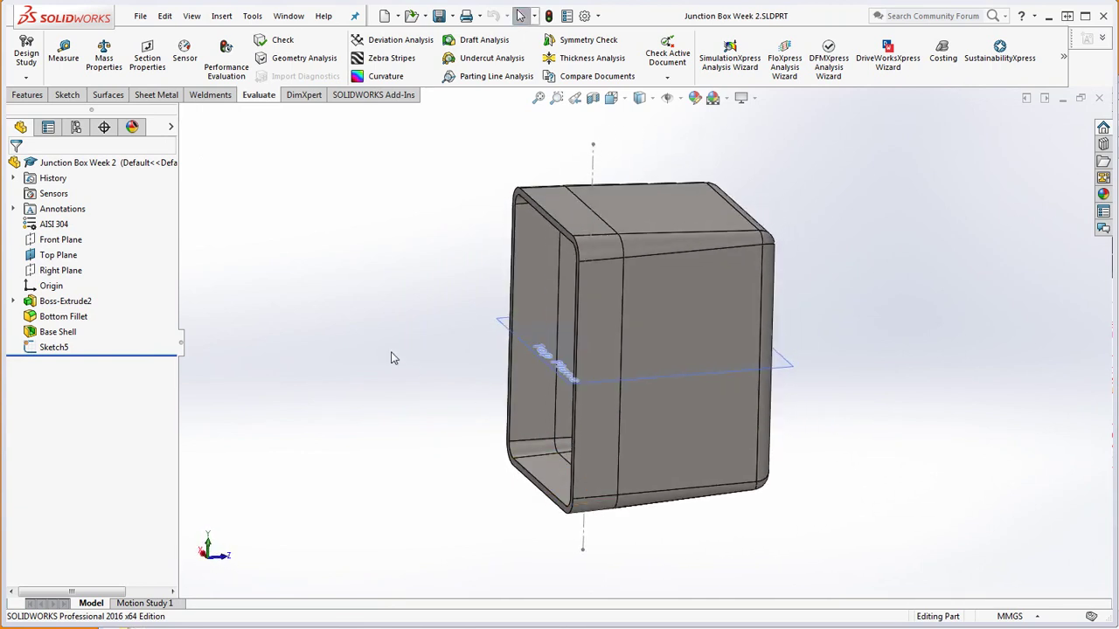
Drag the rollback bar to sit just below Boss-Extrude2 in the FeatureManager tree
mouse_move(46, 302)
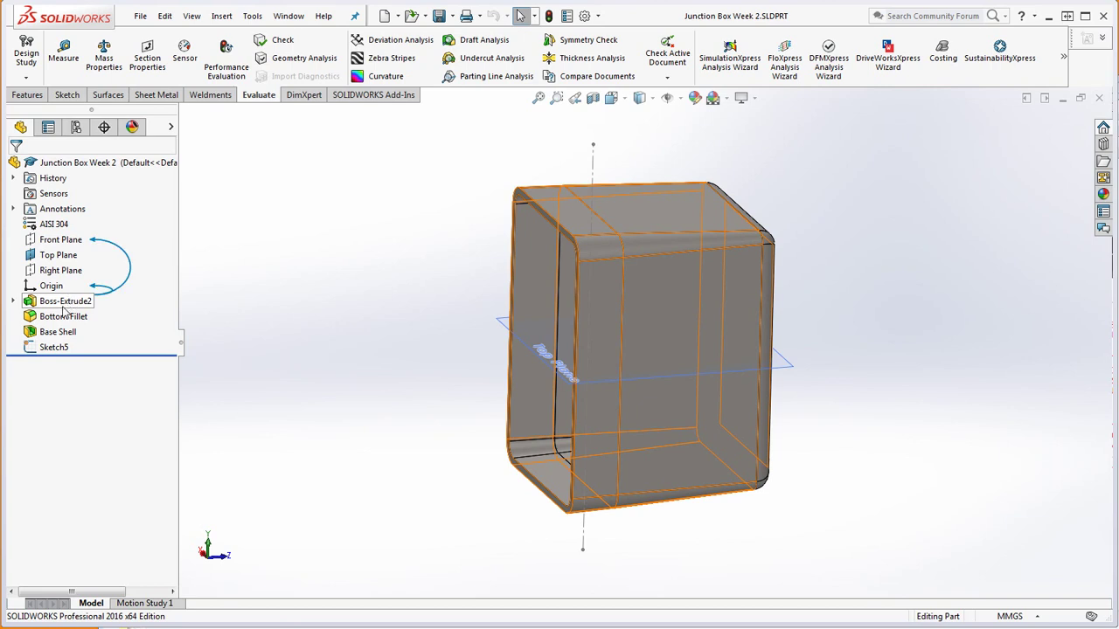
left_click_drag(117, 353, 122, 307)
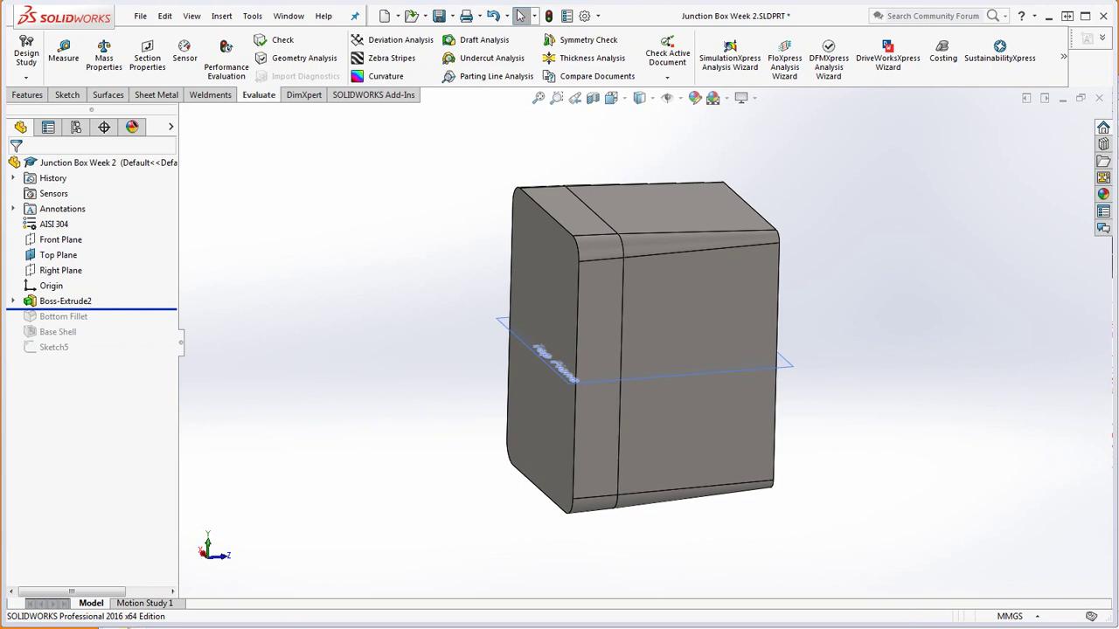
left_click(96, 54)
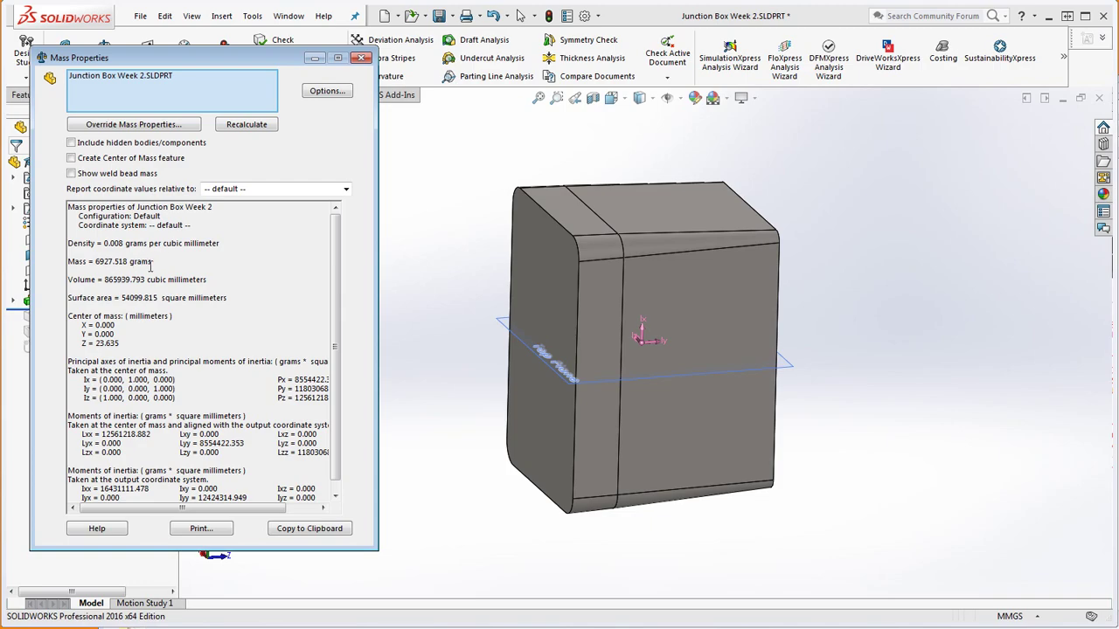
key("alt+Tab")
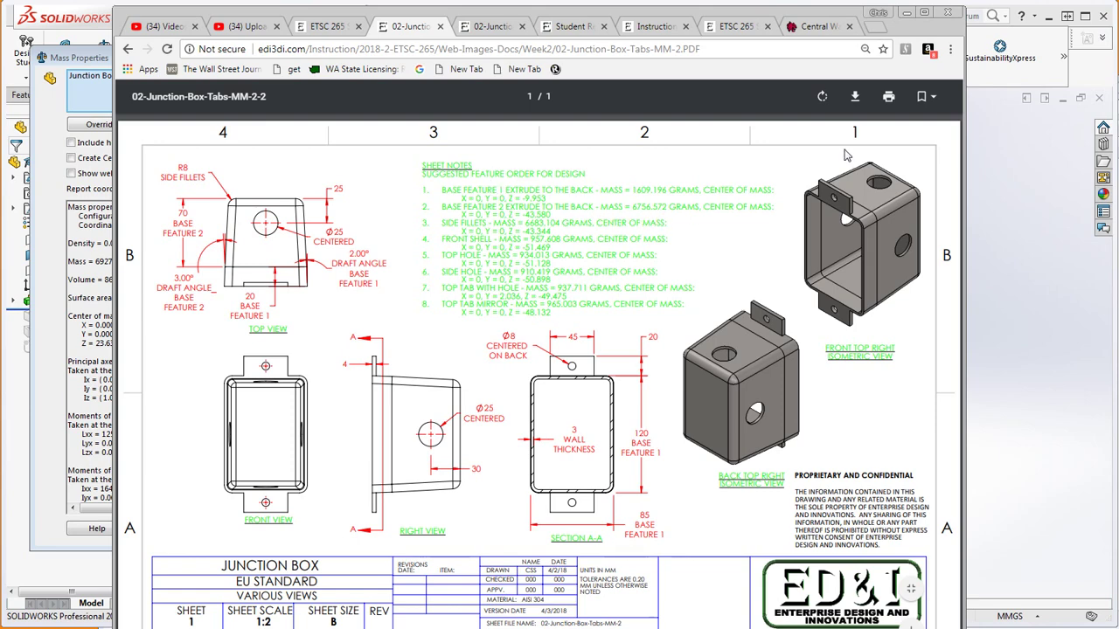
left_click(947, 13)
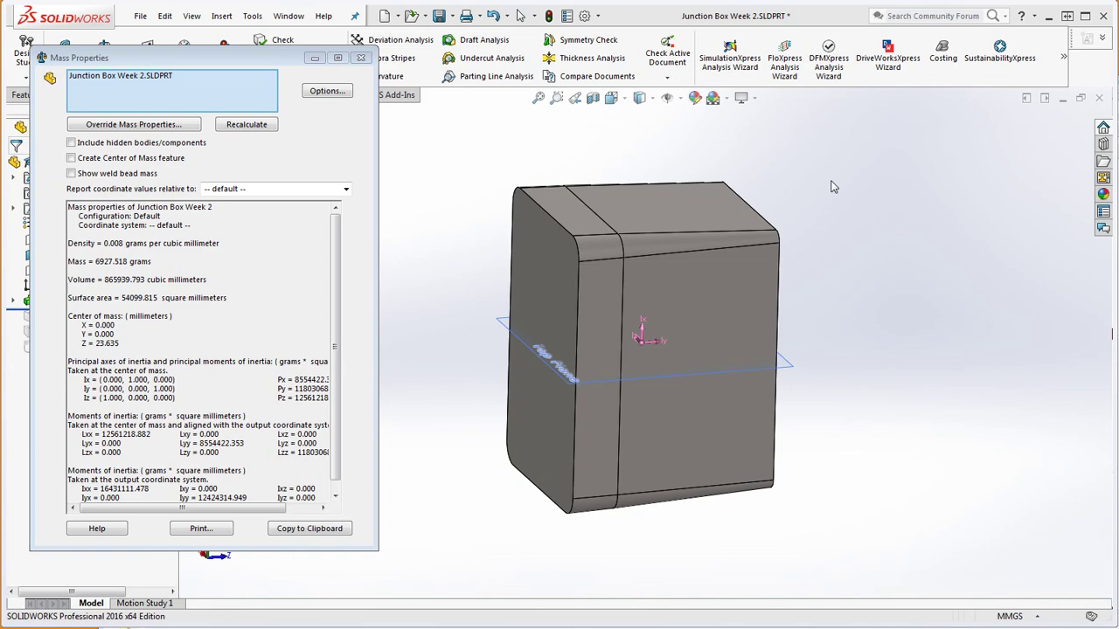
Close the mass results and open Boss-Extrude2's Sketch1 for editing
left_click(360, 58)
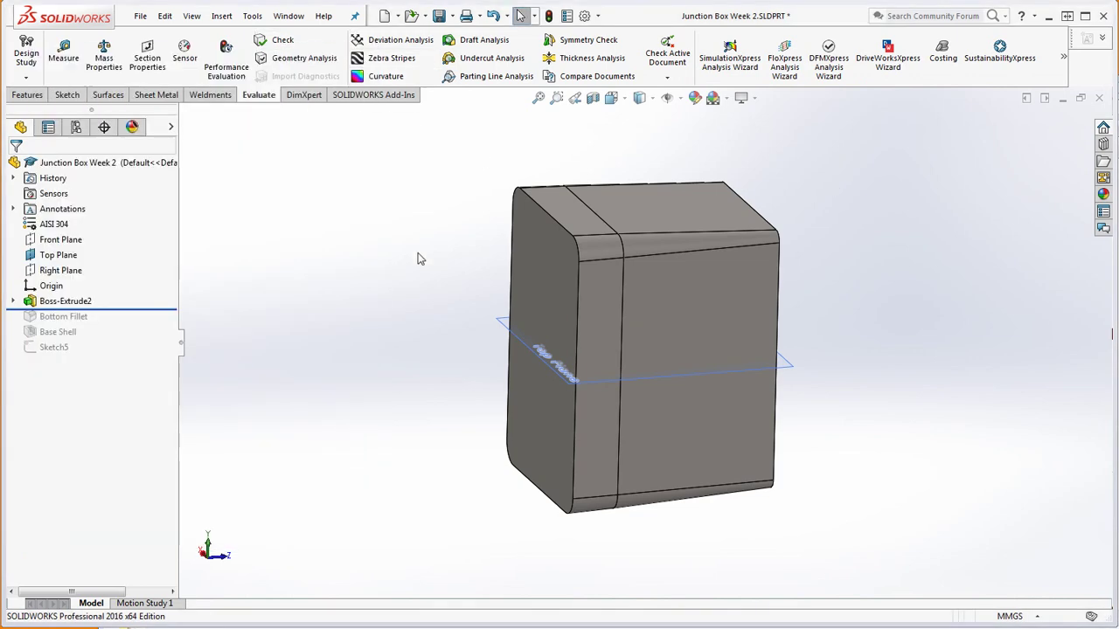
mouse_move(421, 259)
middle_mouse_down()
mouse_move(435, 218)
mouse_move(435, 263)
middle_mouse_up()
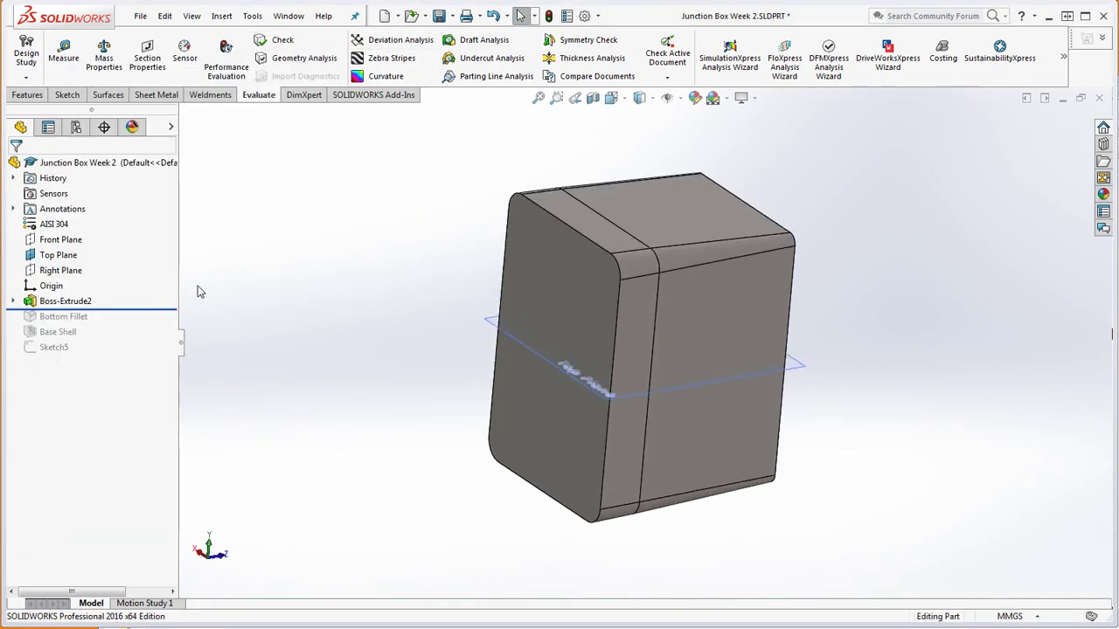
left_click(13, 301)
right_click(72, 320)
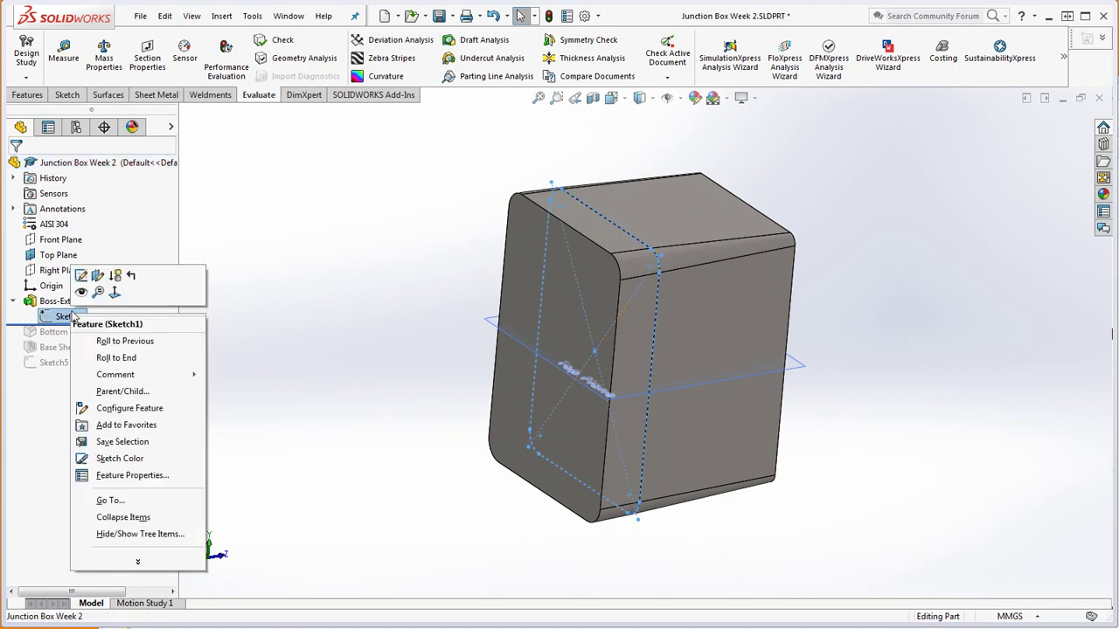
left_click(83, 276)
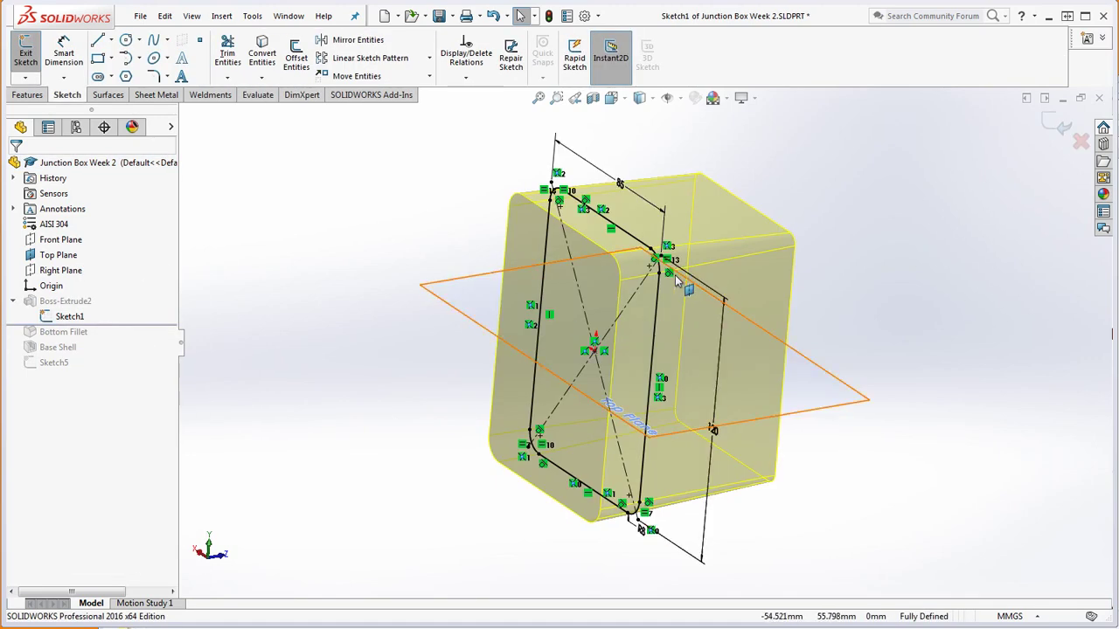
Zoom around Sketch1 to inspect the base extrusion profile, then exit the sketch
scroll(658, 278, "down", 3)
scroll(643, 276, "up", 3)
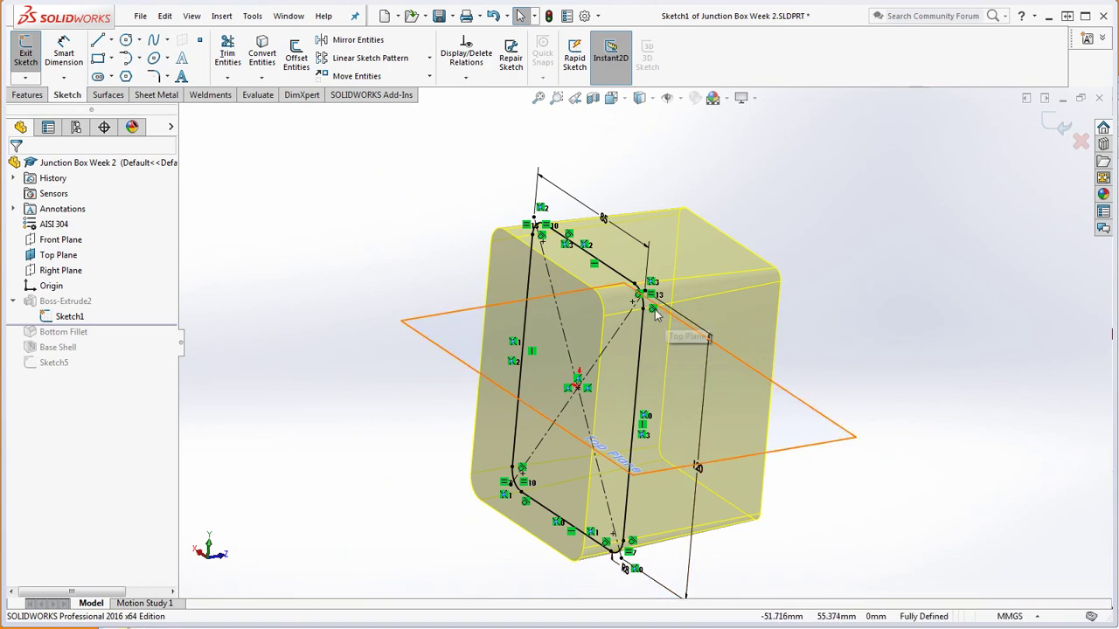
scroll(651, 306, "down", 5)
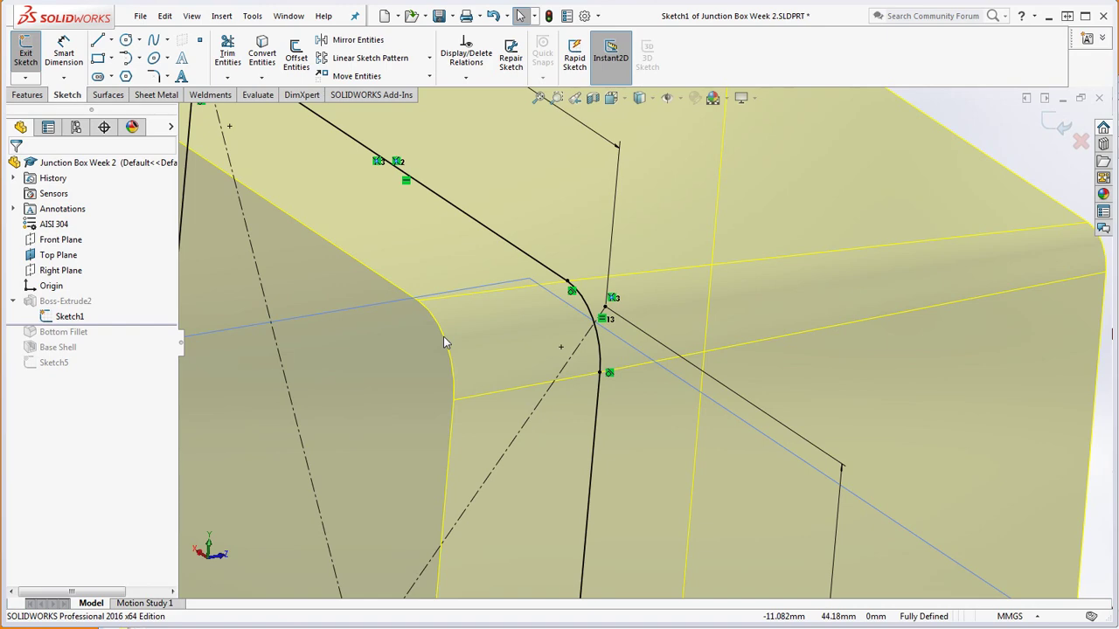
scroll(443, 336, "up", 3)
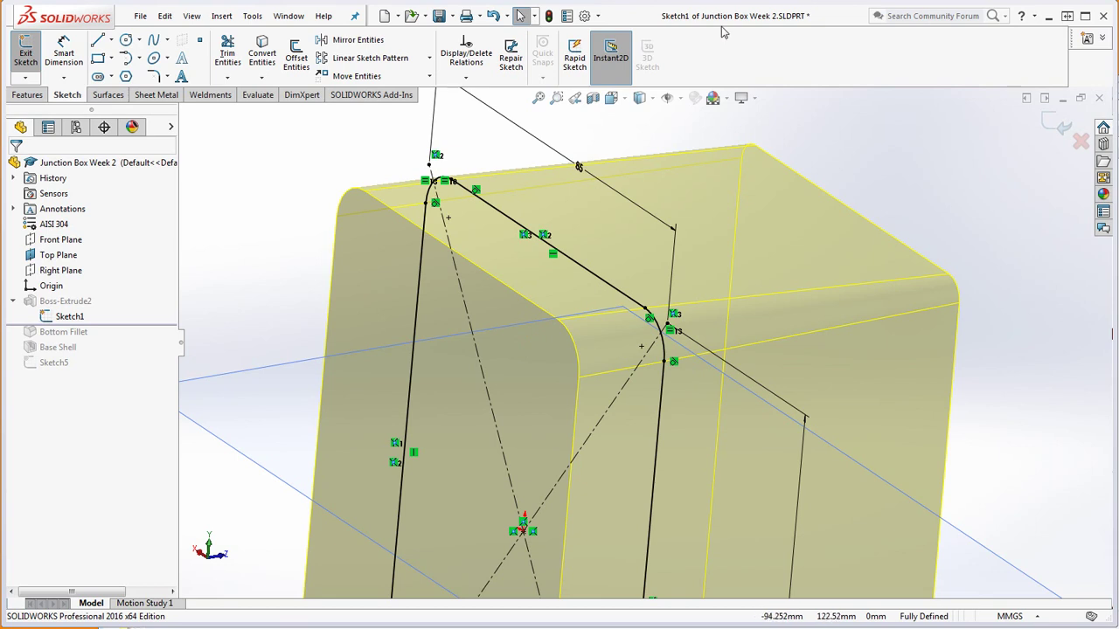
left_click(548, 15)
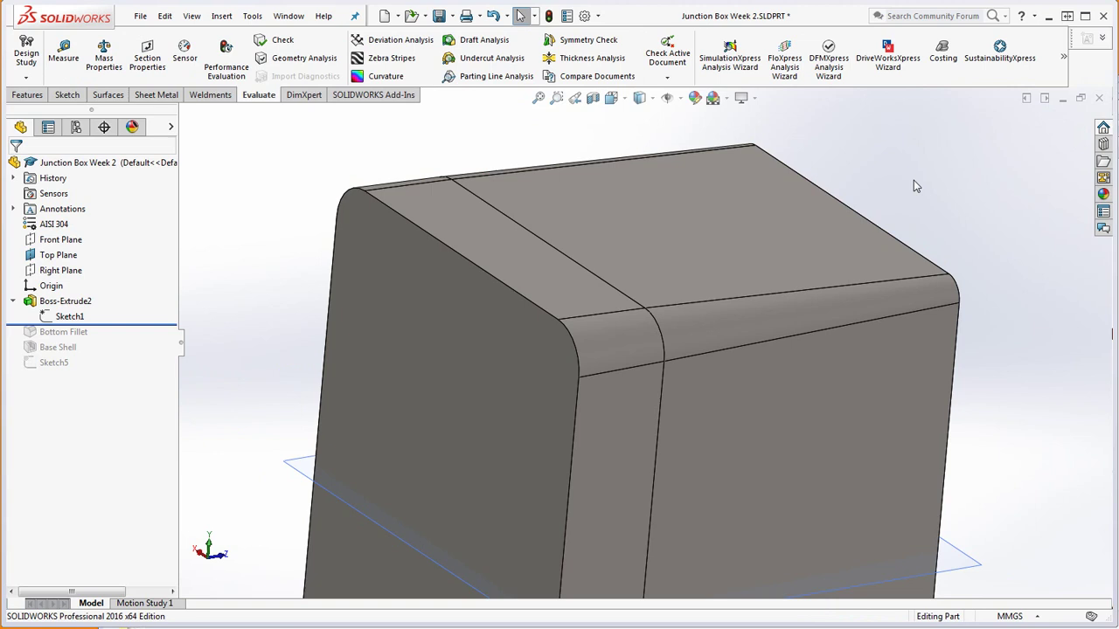
Close the junction box part without saving and orient the hook's Sketch2 to show its .643 dimension
left_click(1101, 97)
left_click(568, 323)
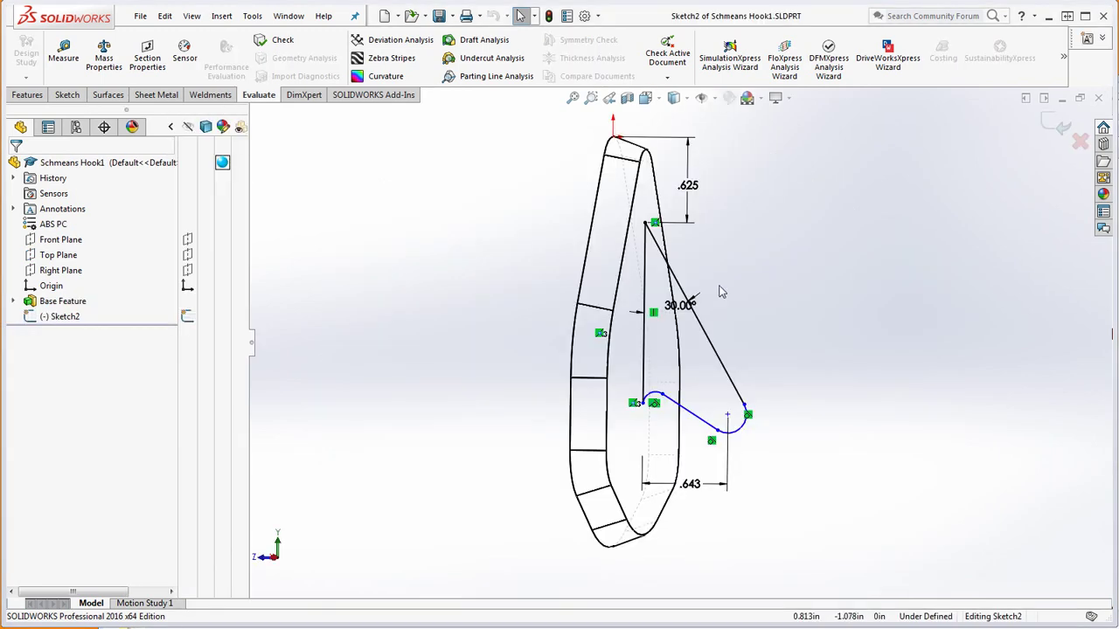
middle_click_drag(758, 299, 664, 315)
key("space")
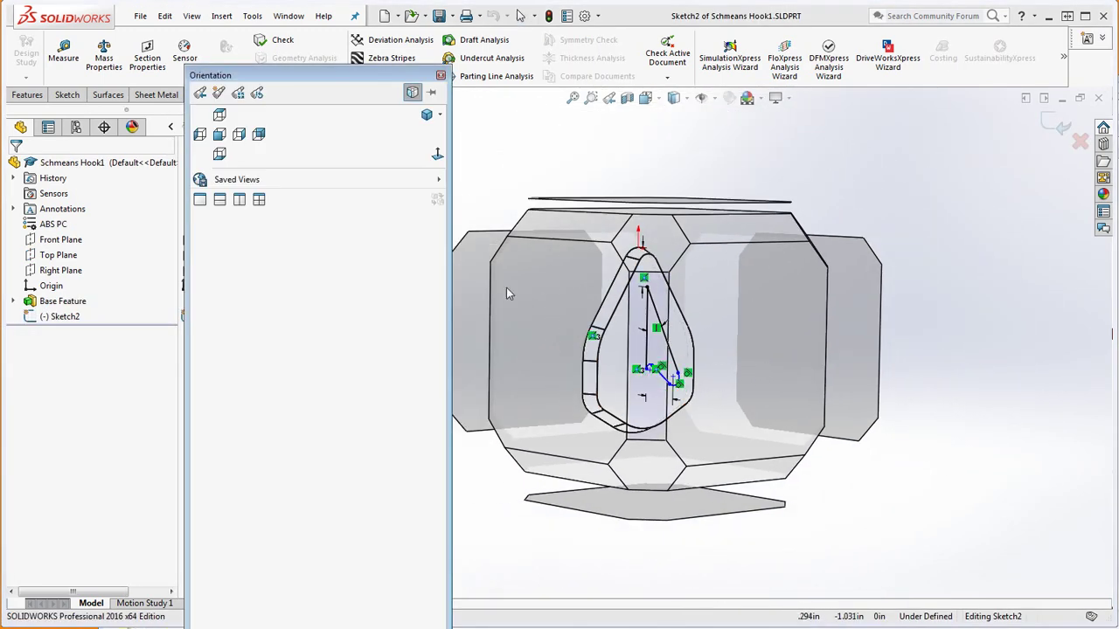
left_click(221, 138)
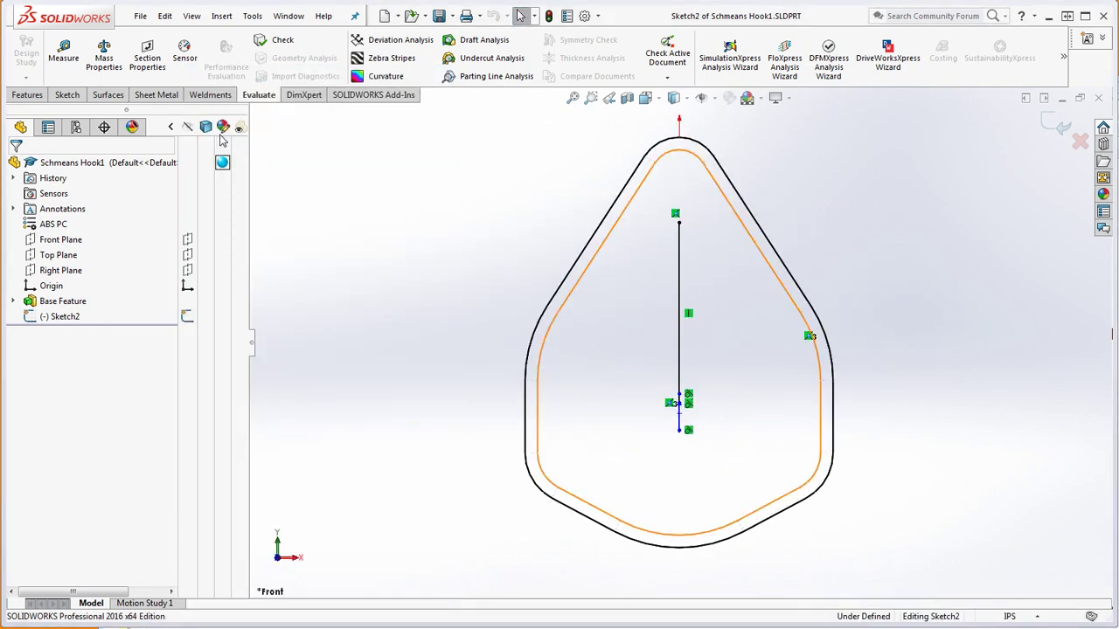
mouse_move(944, 445)
middle_mouse_down()
mouse_move(707, 437)
mouse_move(703, 306)
mouse_move(702, 525)
middle_mouse_up()
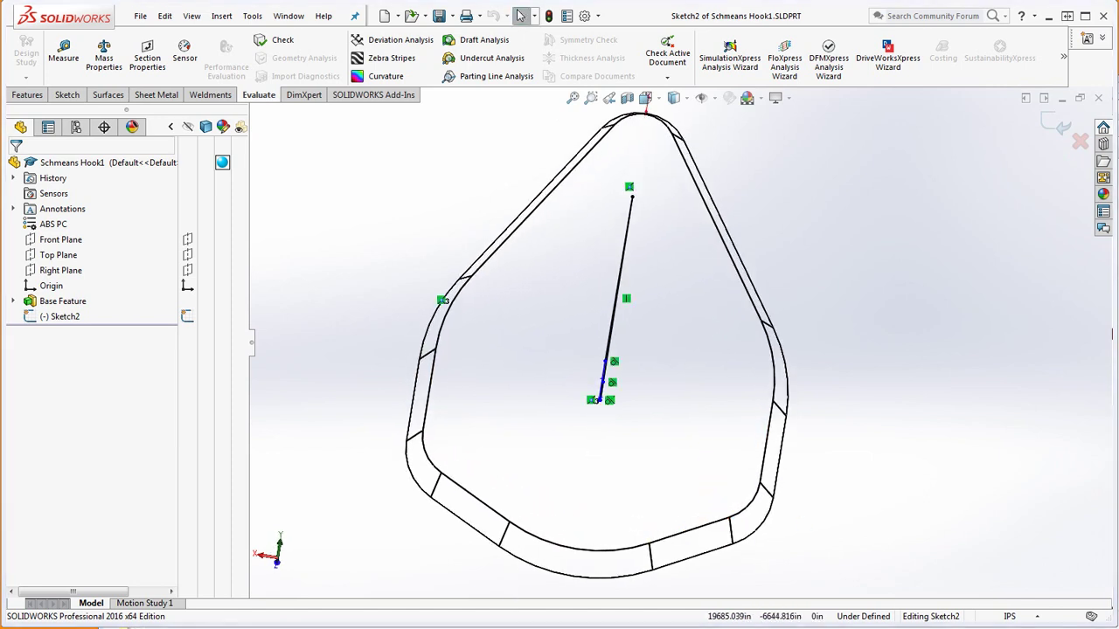
mouse_move(516, 622)
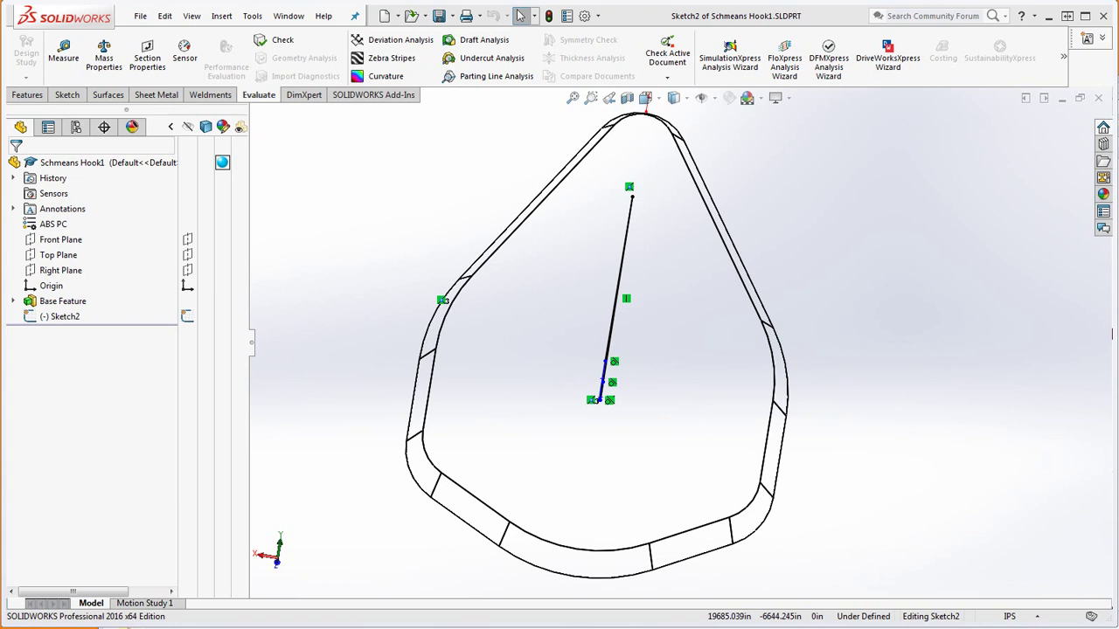
mouse_move(1031, 440)
middle_mouse_down()
mouse_move(950, 320)
mouse_move(939, 475)
mouse_move(821, 327)
mouse_move(886, 457)
mouse_move(900, 385)
mouse_move(834, 265)
mouse_move(712, 253)
mouse_move(725, 230)
mouse_move(712, 233)
middle_mouse_up()
scroll(703, 236, "down", 3)
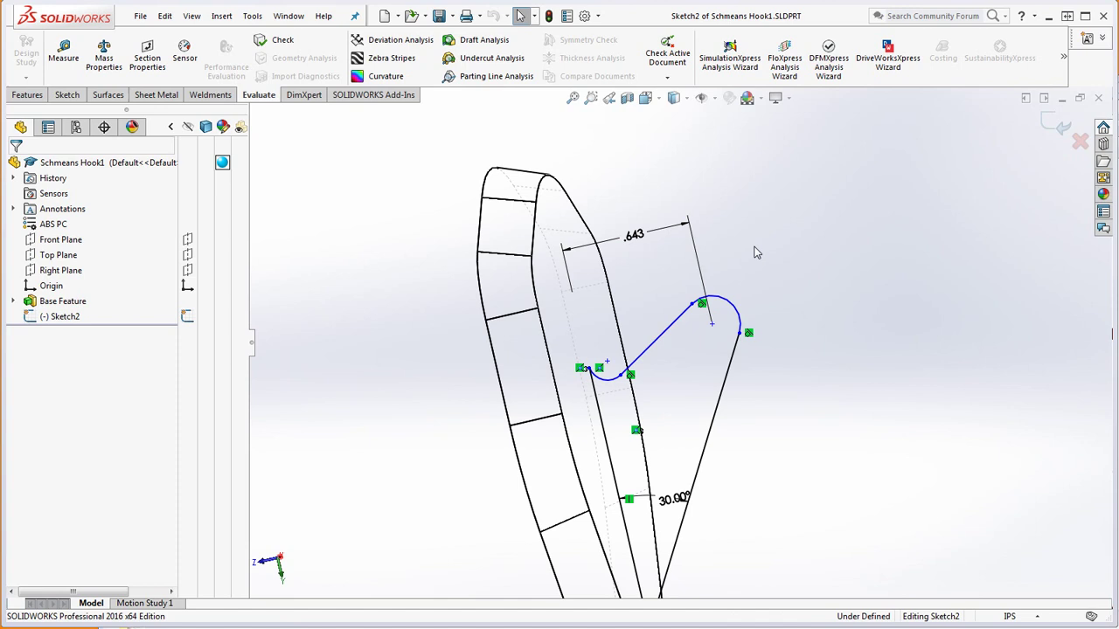
Check the .643 dimension's leader settings, then delete that dimension from Sketch2
left_click(704, 293)
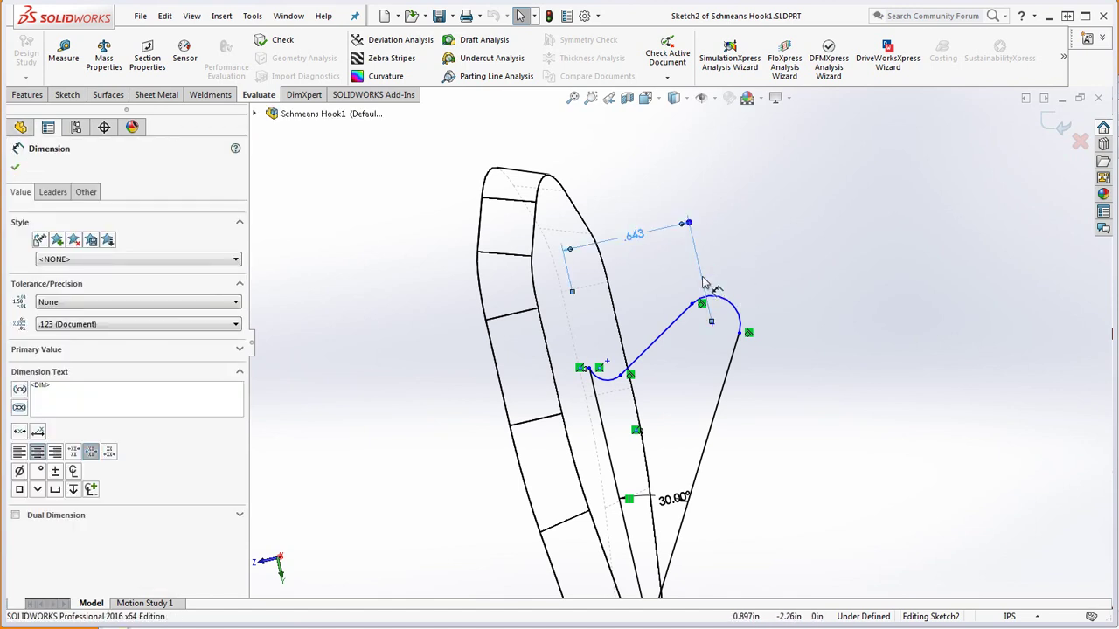
left_click(52, 193)
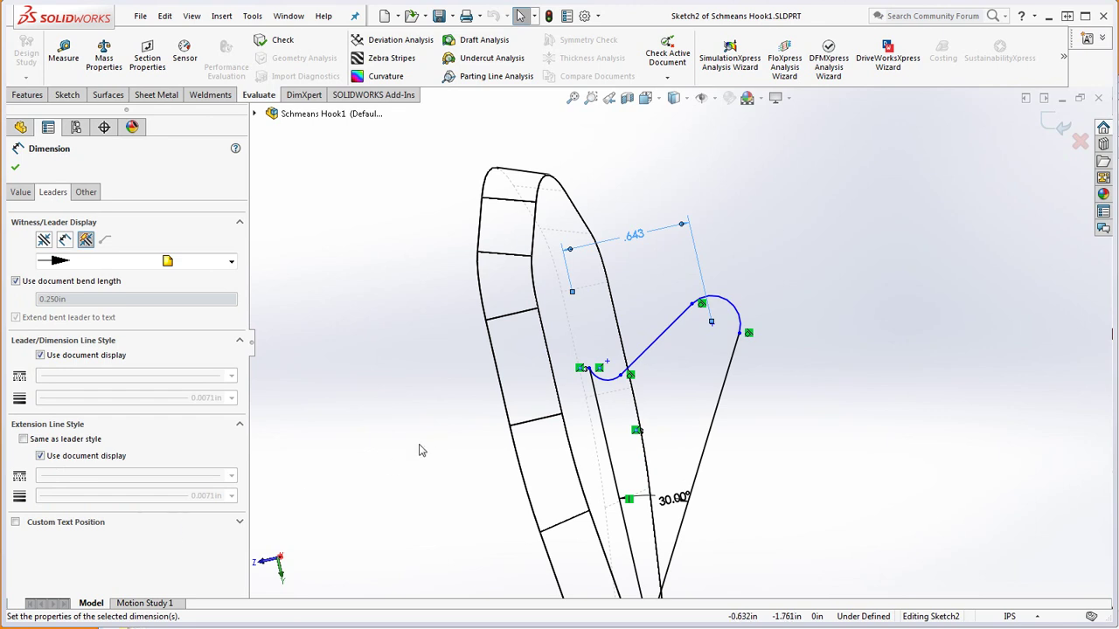
key("Escape")
left_click(699, 254)
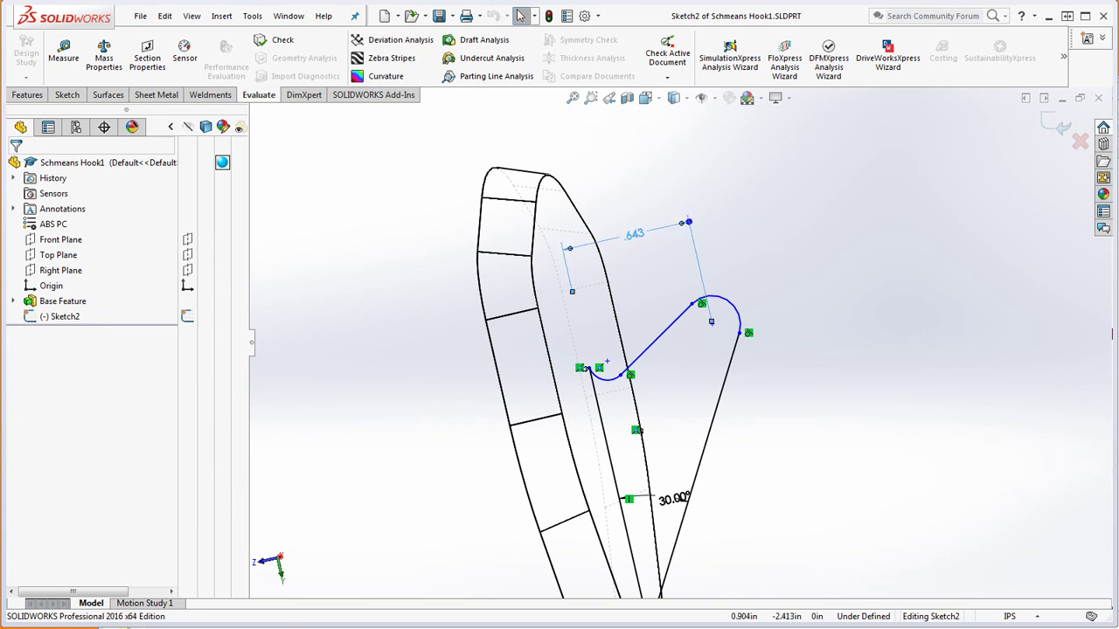
key("Delete")
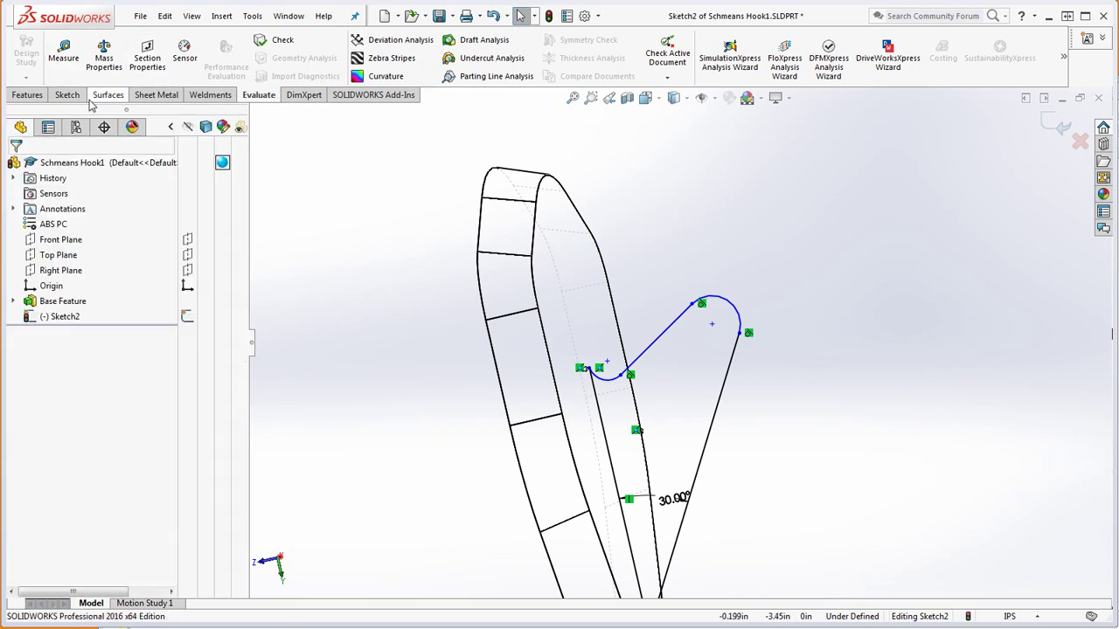
Add a Smart Dimension from the hook arc to the centerline, accepting 0.643
left_click(67, 95)
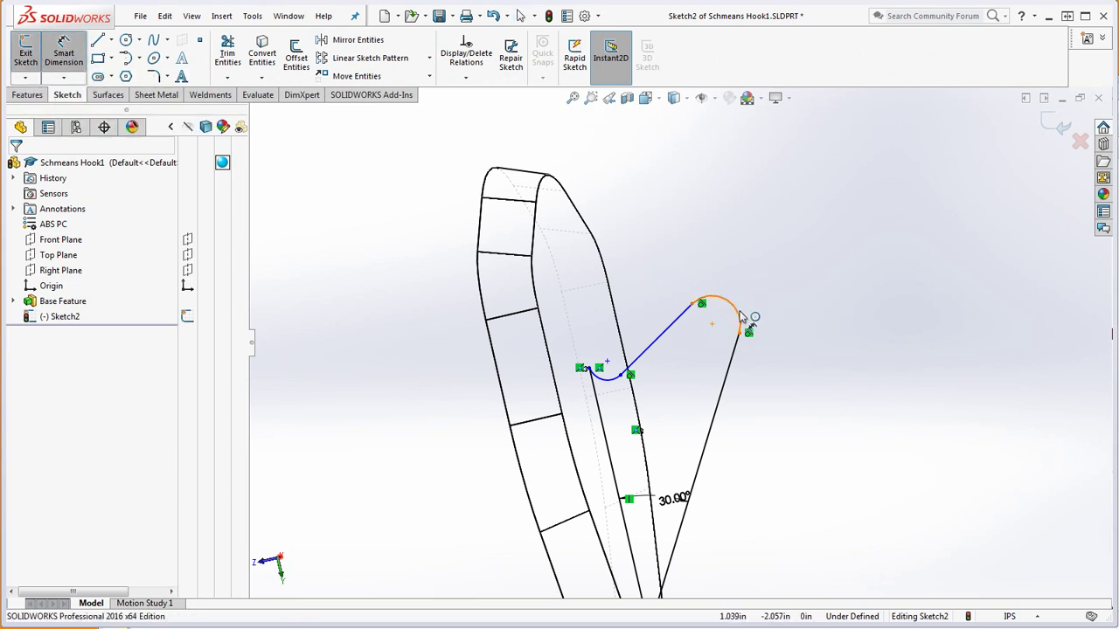
left_click(740, 316)
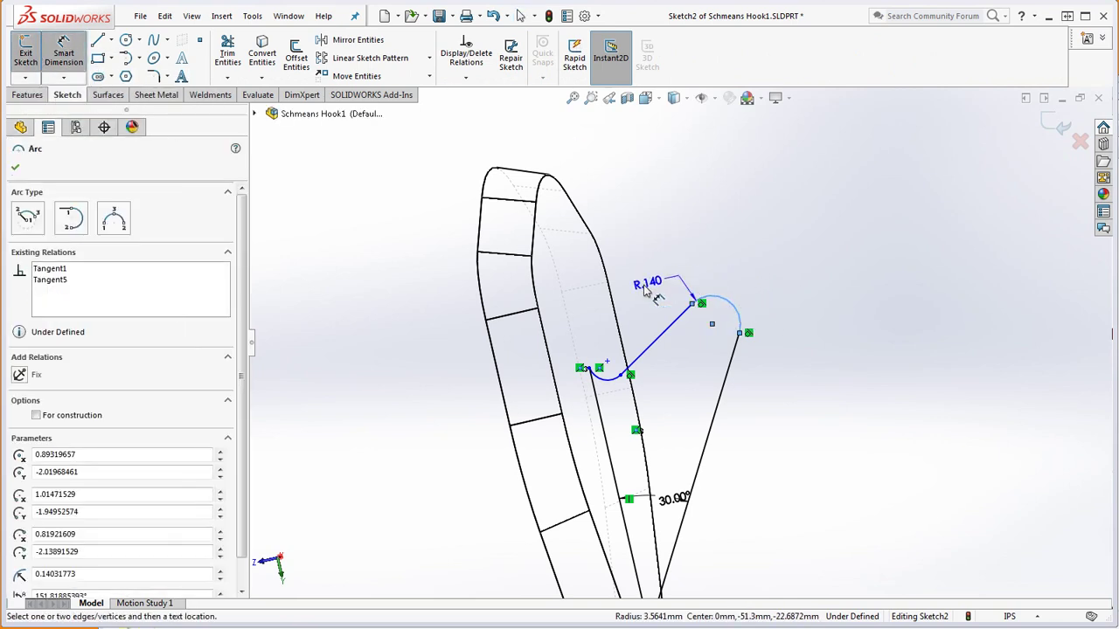
left_click(603, 418)
left_click(644, 250)
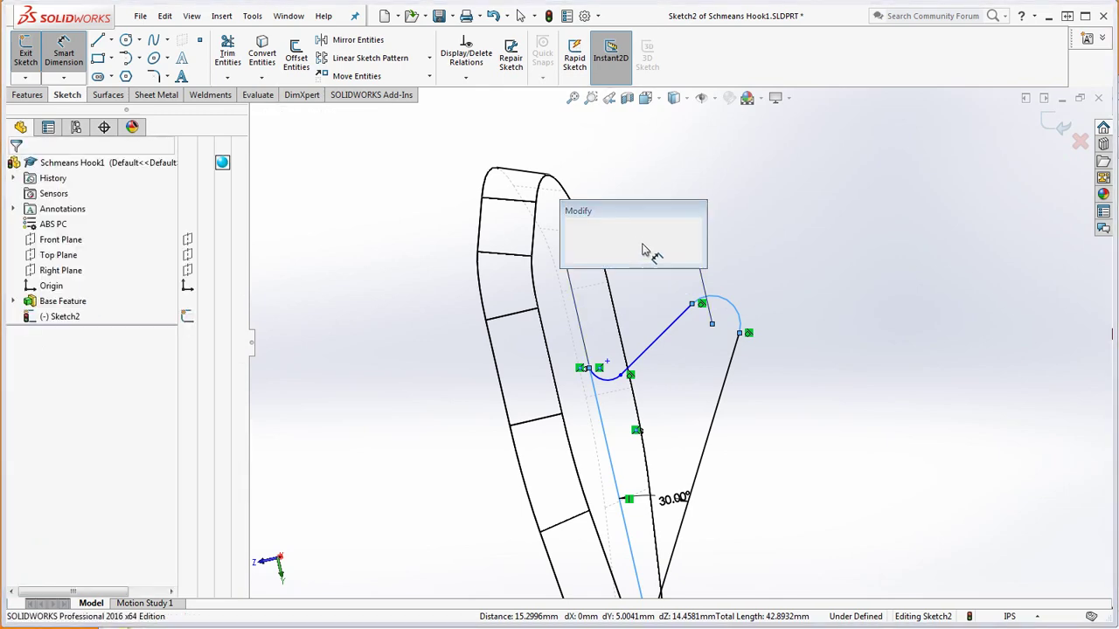
left_click(574, 237)
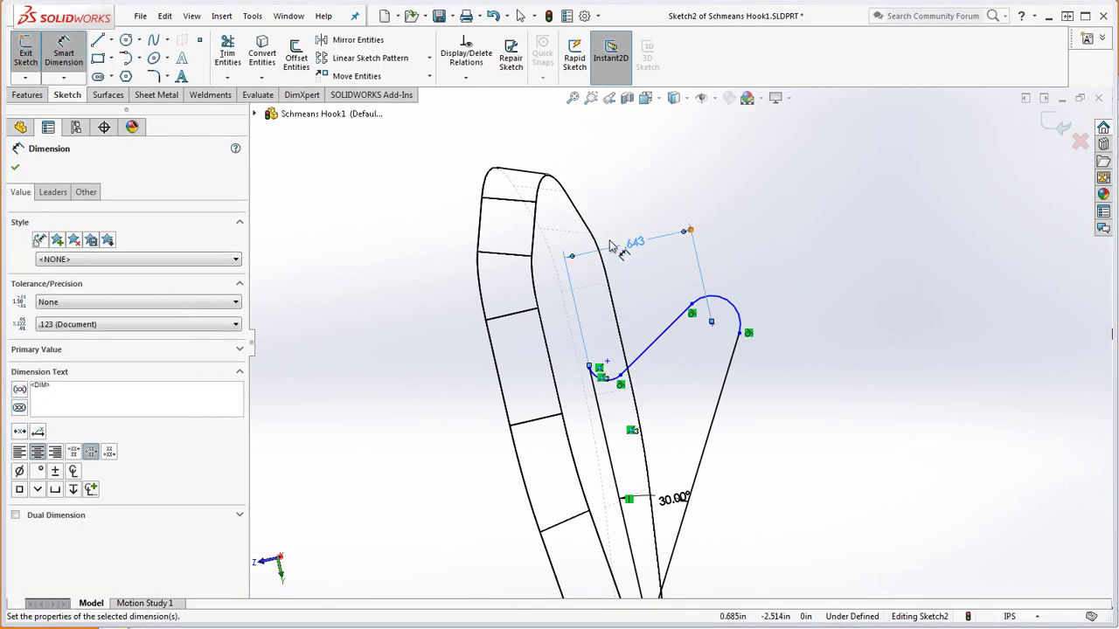
Set the dimension's arc condition to Max so it reads .784, then exit Sketch2
left_click(53, 193)
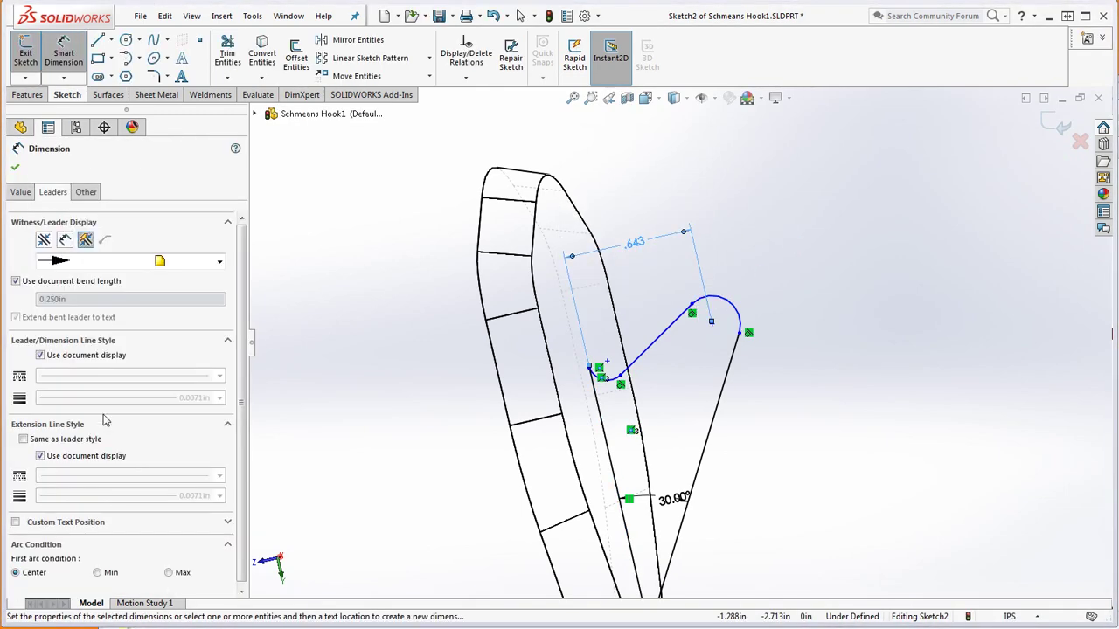
left_click(99, 575)
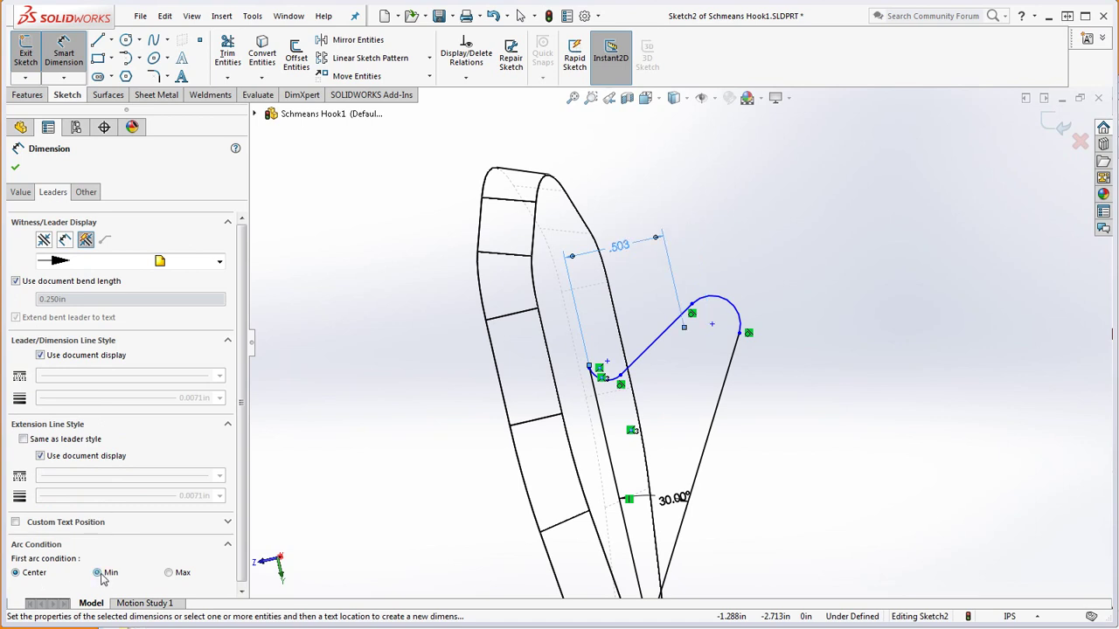
left_click(169, 574)
left_click(803, 290)
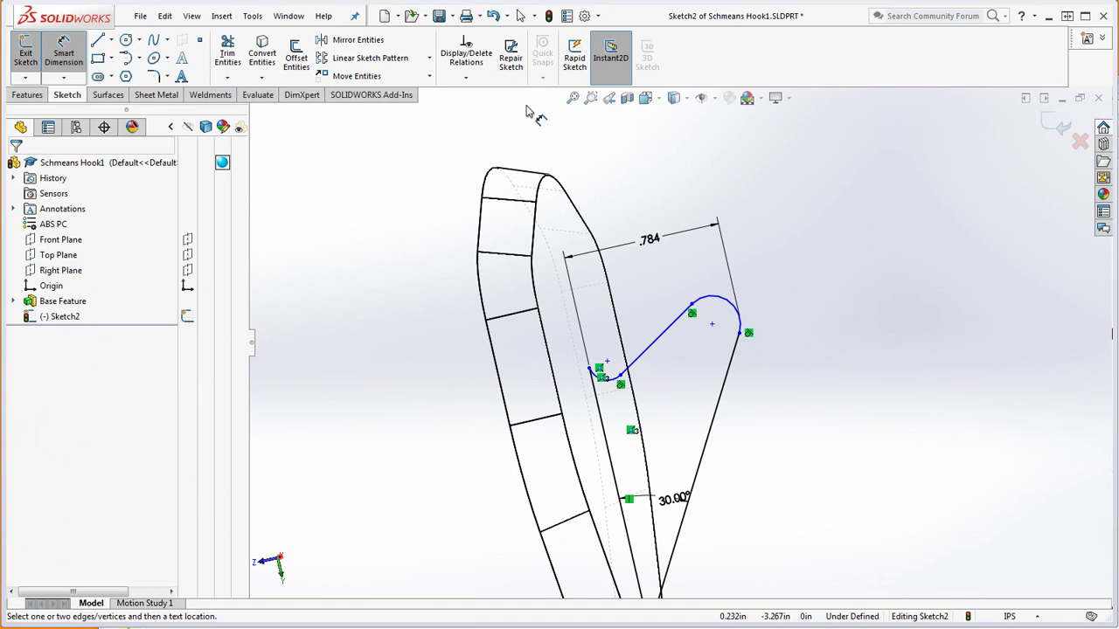
left_click(548, 16)
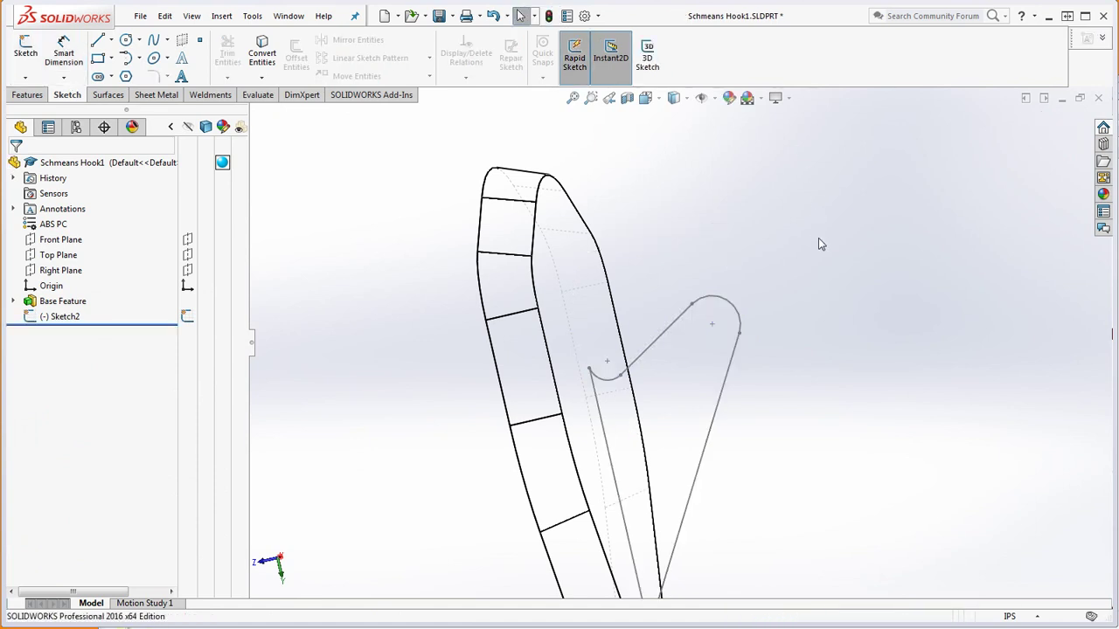
middle_click_drag(818, 244, 687, 424)
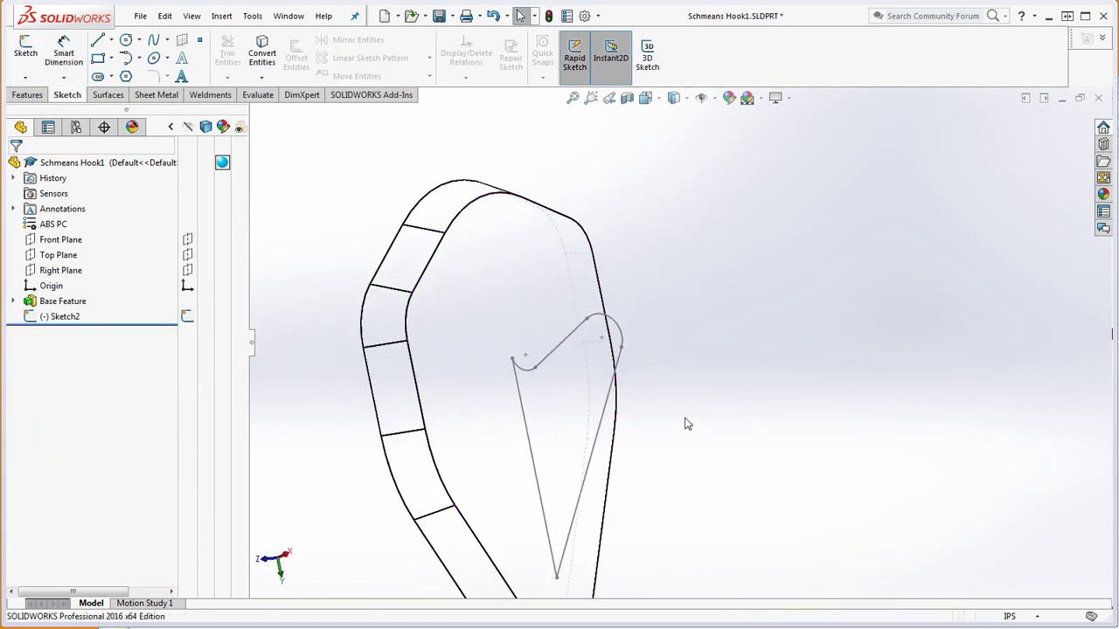
scroll(688, 424, "up", 4)
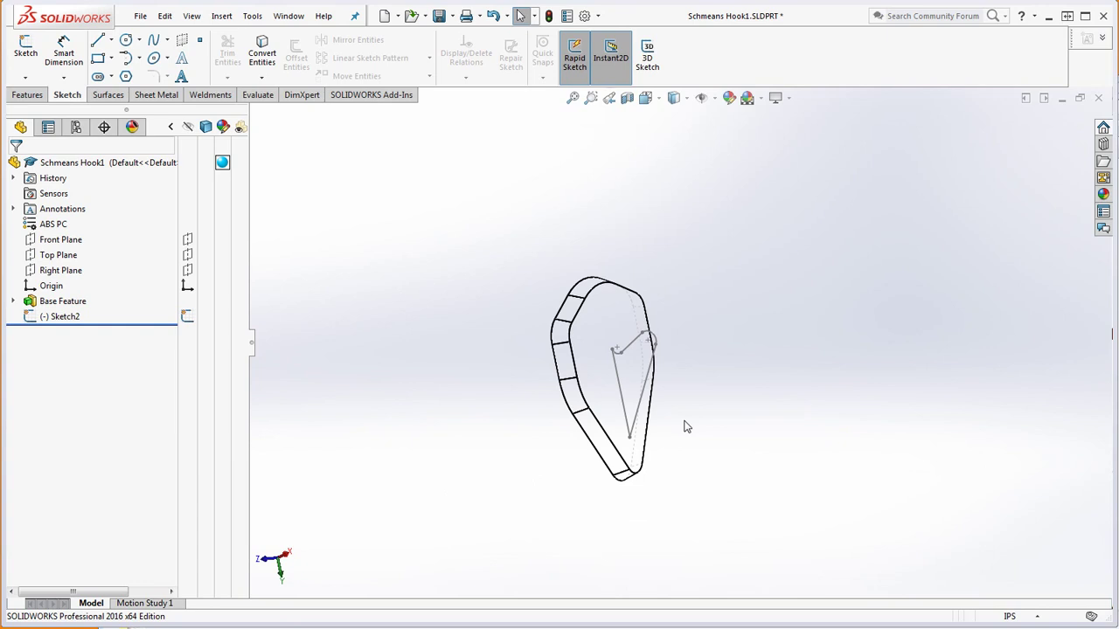